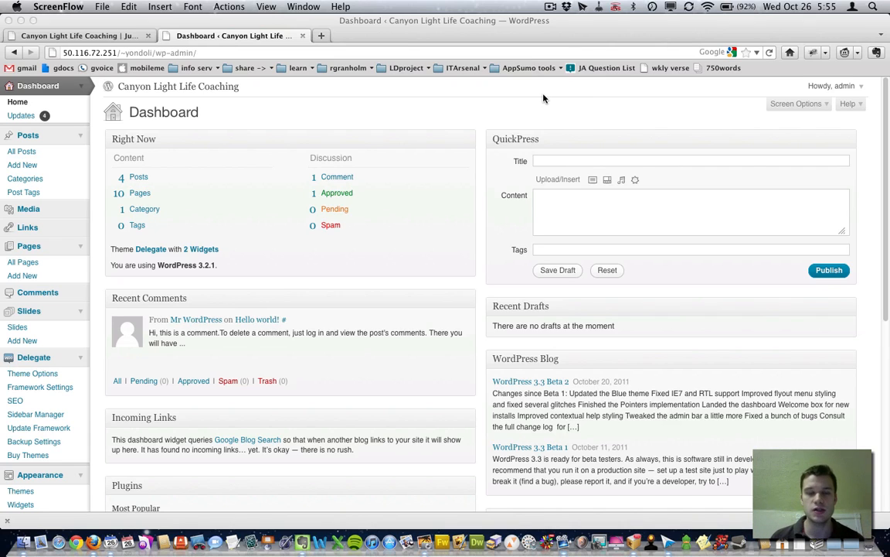
# - Examine the live site's home page, focusing on the profile and certification blocks in its sidebar and the footer
pyautogui.click(113, 36)
pyautogui.click(112, 36)
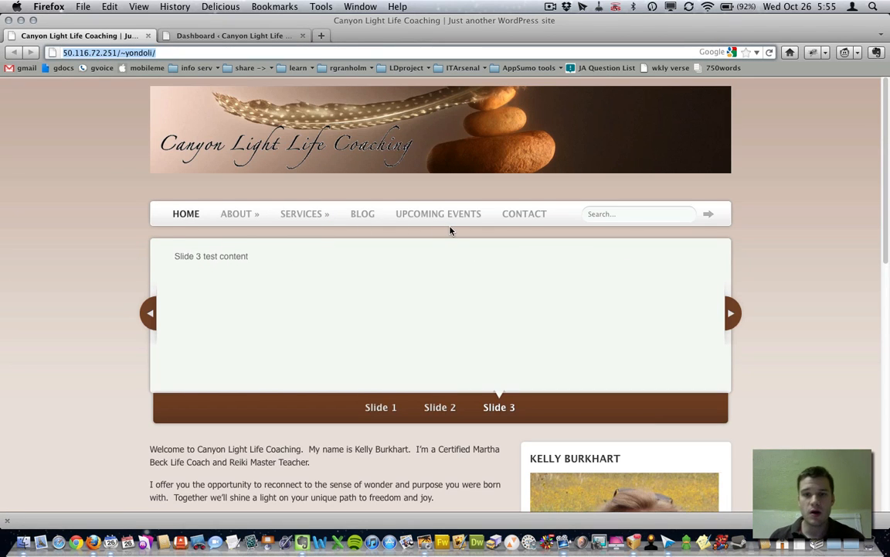
pyautogui.scroll(-8, 449, 230)
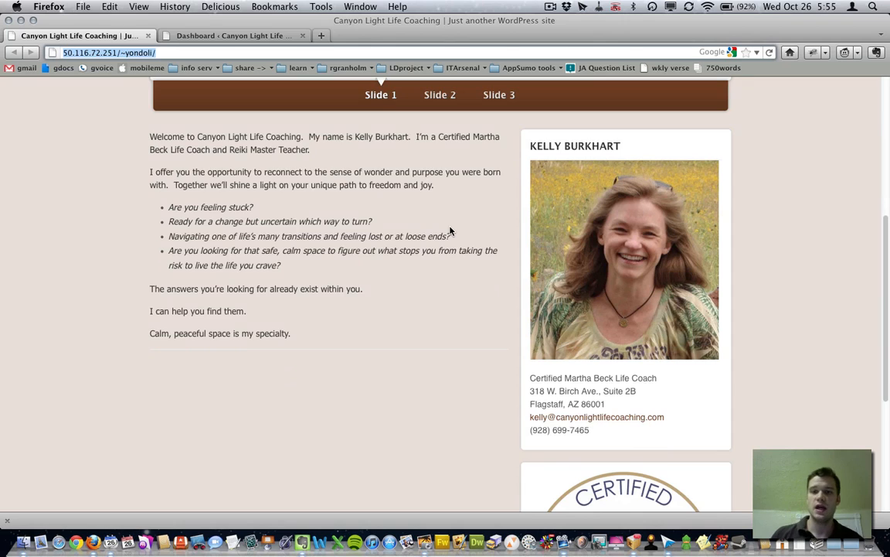
pyautogui.scroll(-2, 451, 230)
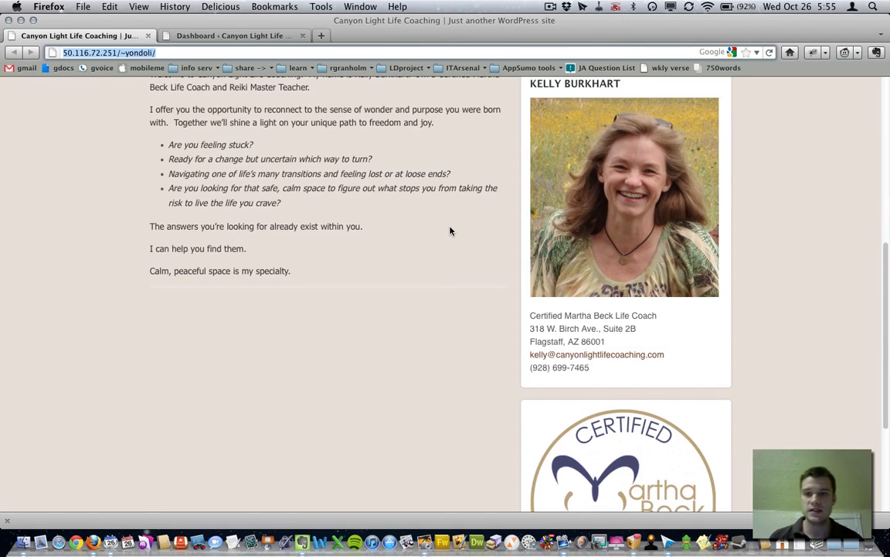
pyautogui.scroll(-6, 450, 230)
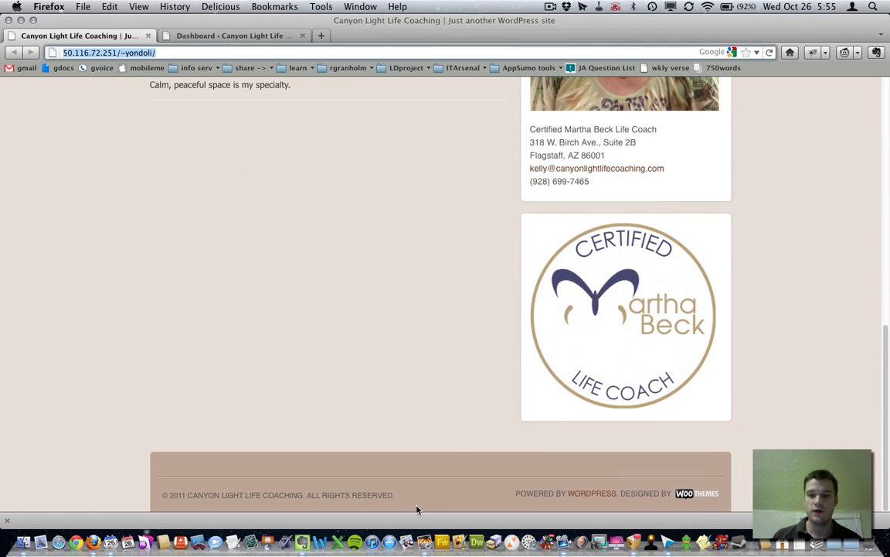
pyautogui.scroll(8, 396, 387)
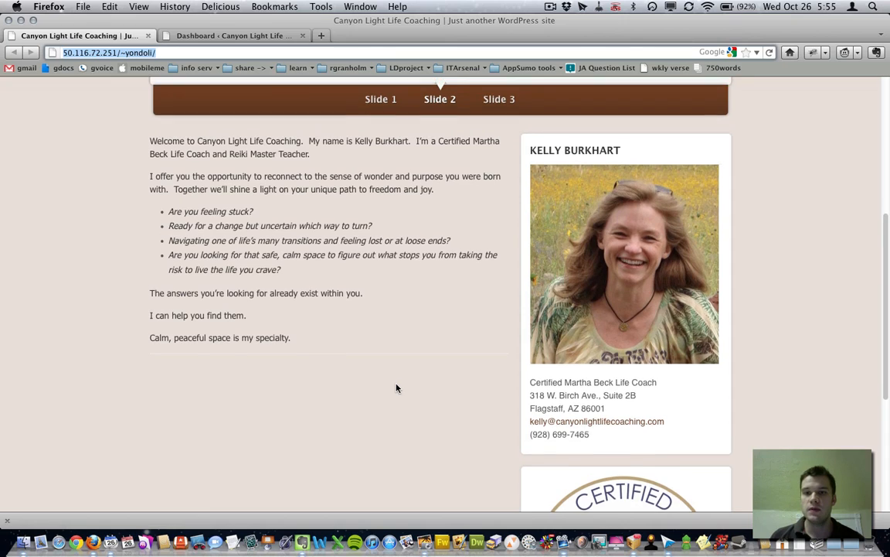
pyautogui.scroll(-2, 397, 387)
pyautogui.scroll(-1, 397, 387)
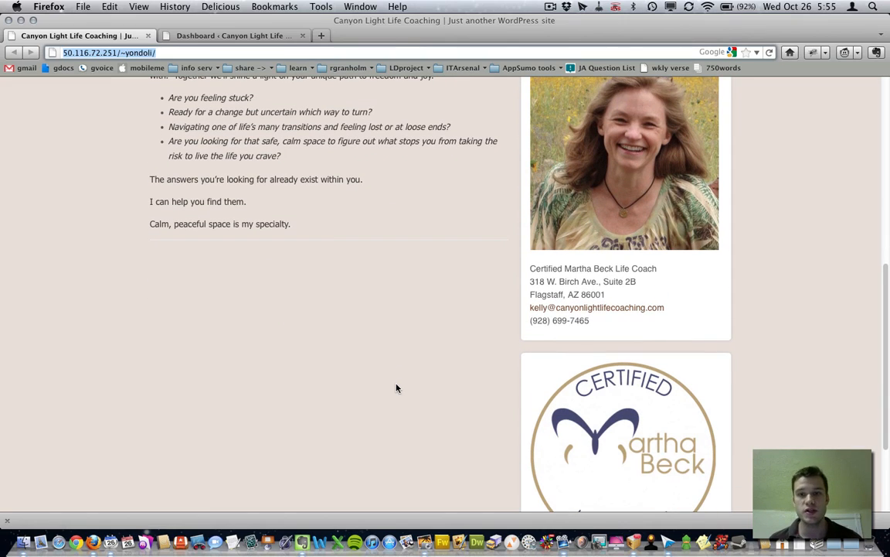
pyautogui.scroll(-4, 420, 387)
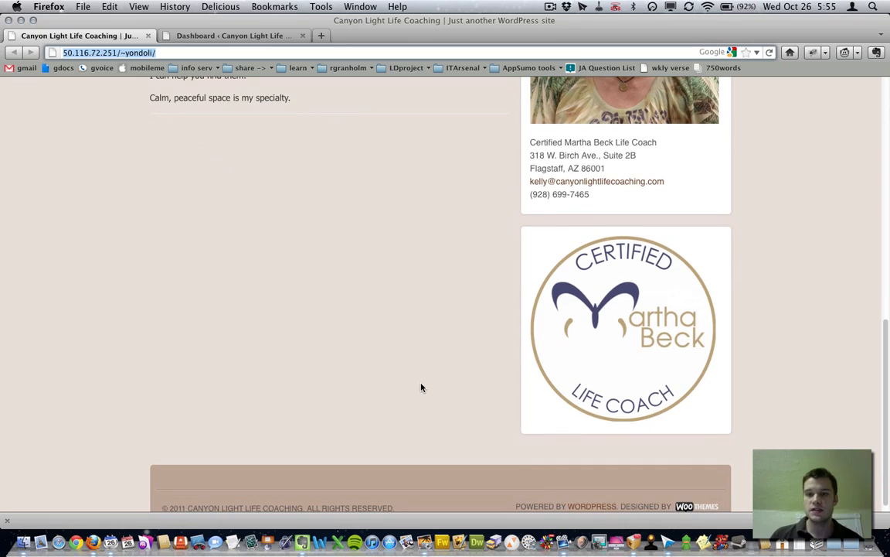
pyautogui.scroll(8, 630, 358)
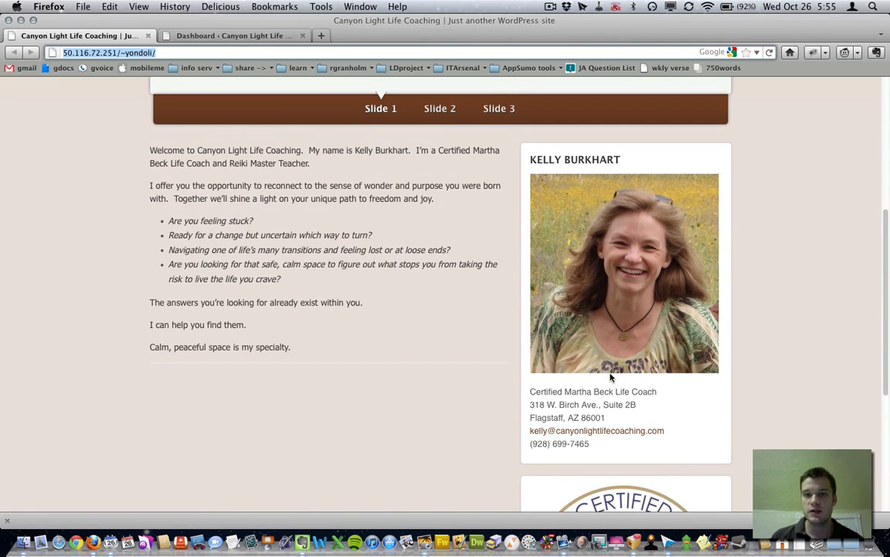
pyautogui.scroll(1, 498, 304)
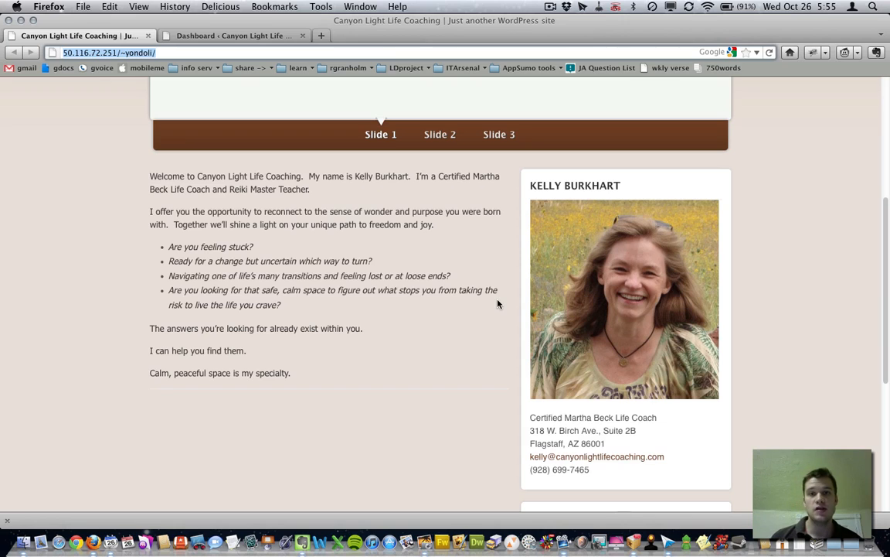
pyautogui.scroll(-5, 498, 304)
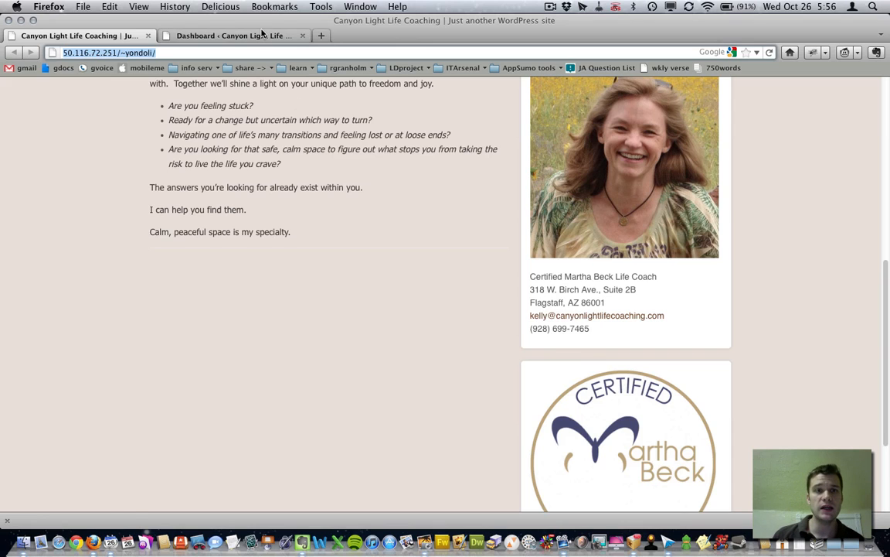
# - Go back to the WordPress dashboard and open the Widgets page of the Appearance section
pyautogui.click(235, 36)
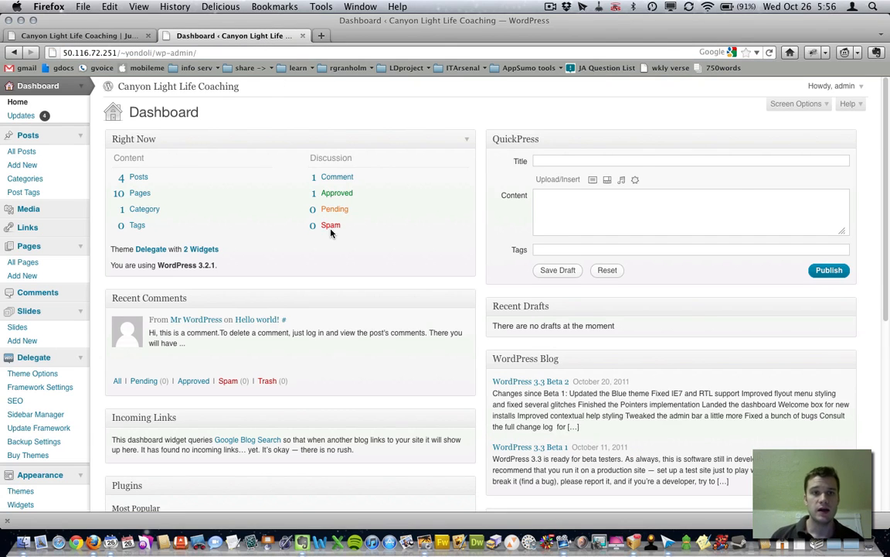
pyautogui.scroll(-1, 279, 127)
pyautogui.moveTo(222, 330)
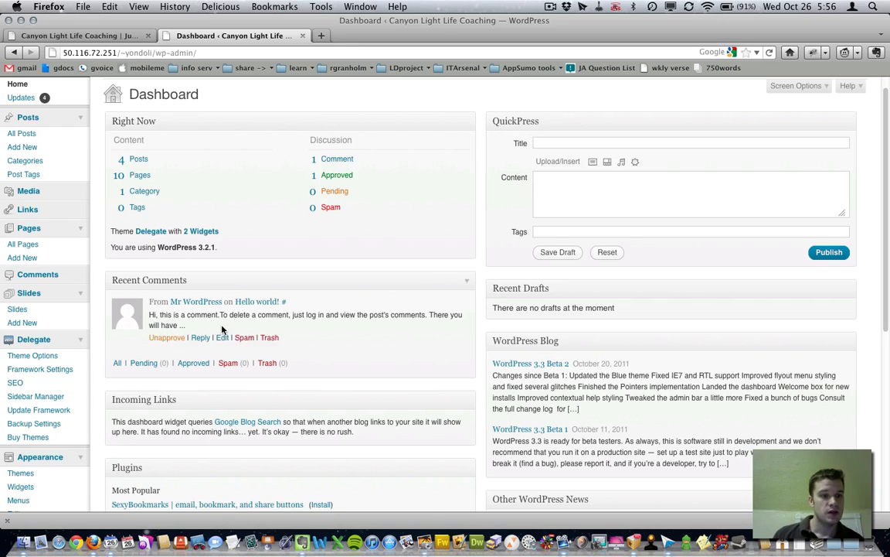
pyautogui.scroll(-5, 109, 433)
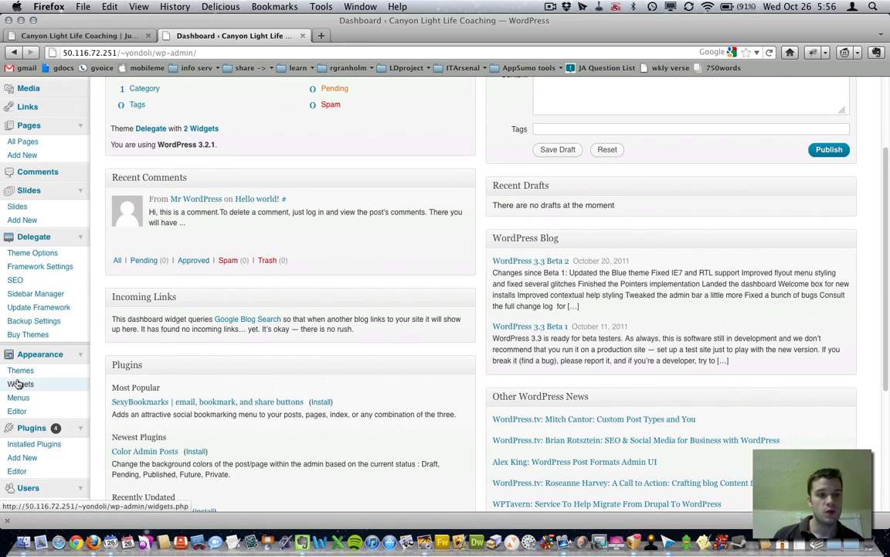
pyautogui.click(20, 383)
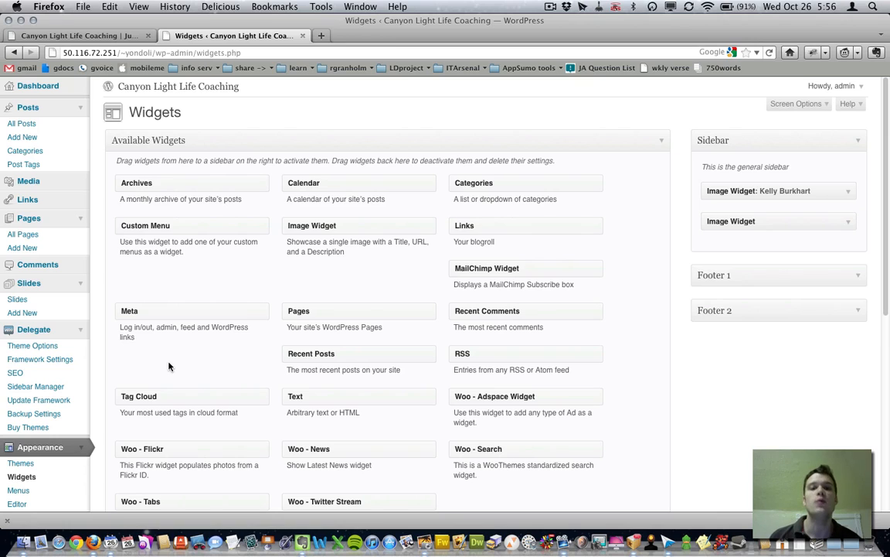
pyautogui.scroll(-1, 253, 362)
pyautogui.scroll(-1, 253, 362)
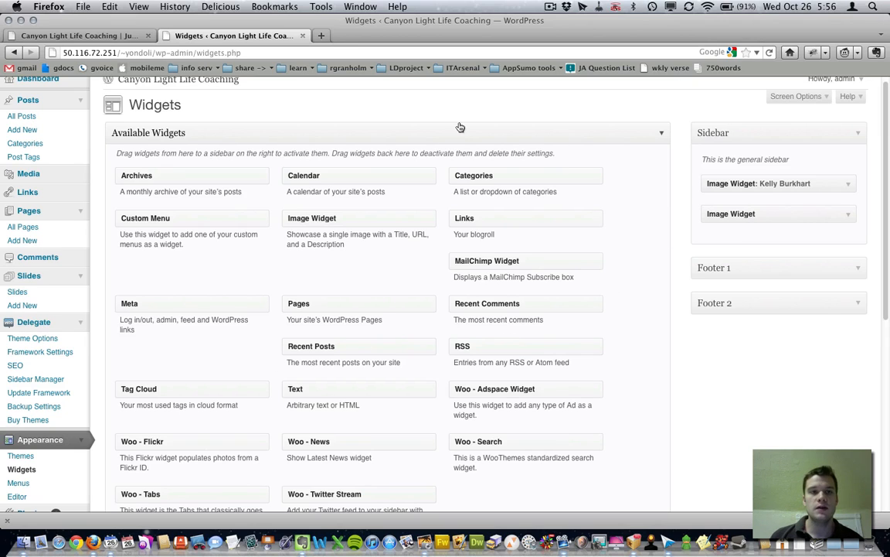
# - Compare the two blocks in the live site's sidebar with the settings of the two Image Widgets in the Sidebar area
pyautogui.click(128, 35)
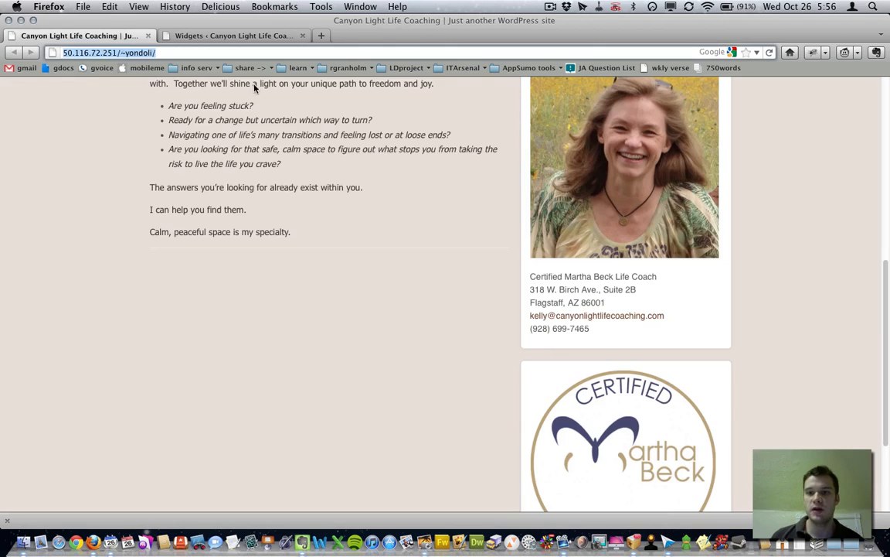
pyautogui.scroll(1, 531, 162)
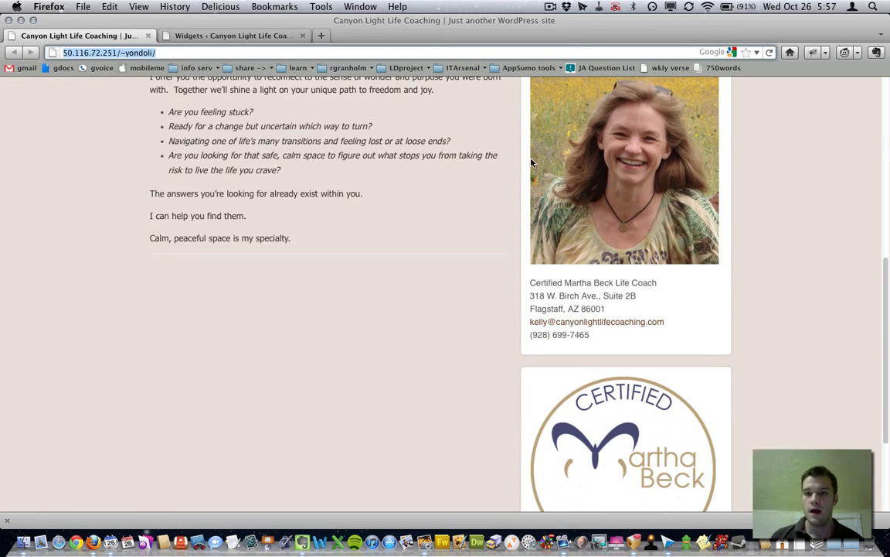
pyautogui.scroll(-5, 533, 185)
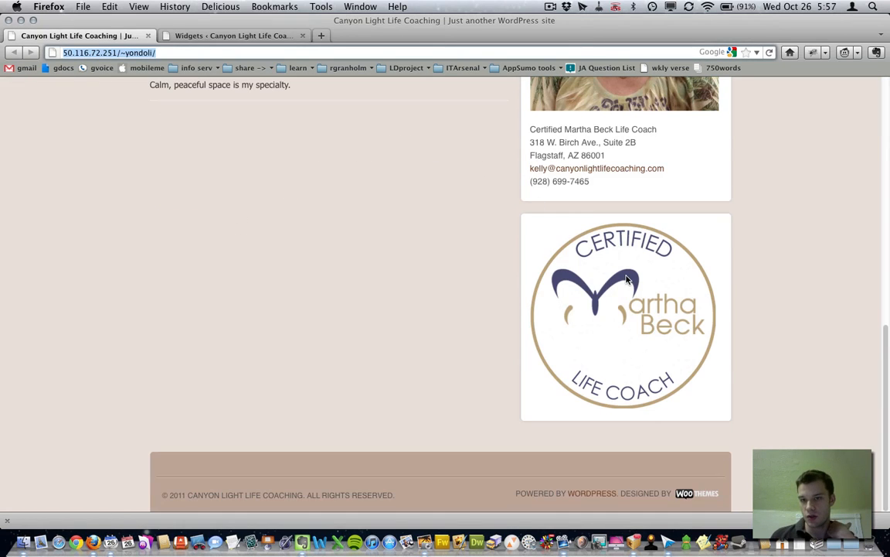
pyautogui.scroll(5, 628, 280)
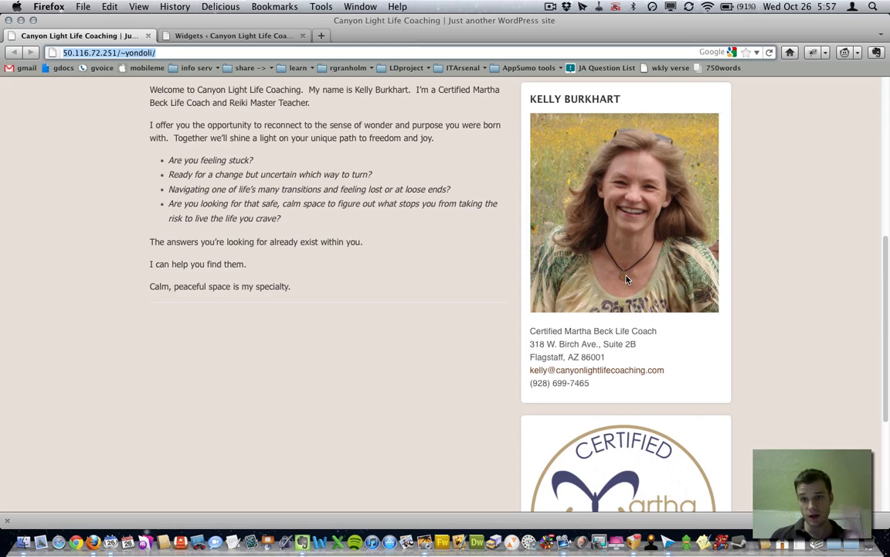
pyautogui.scroll(-5, 628, 279)
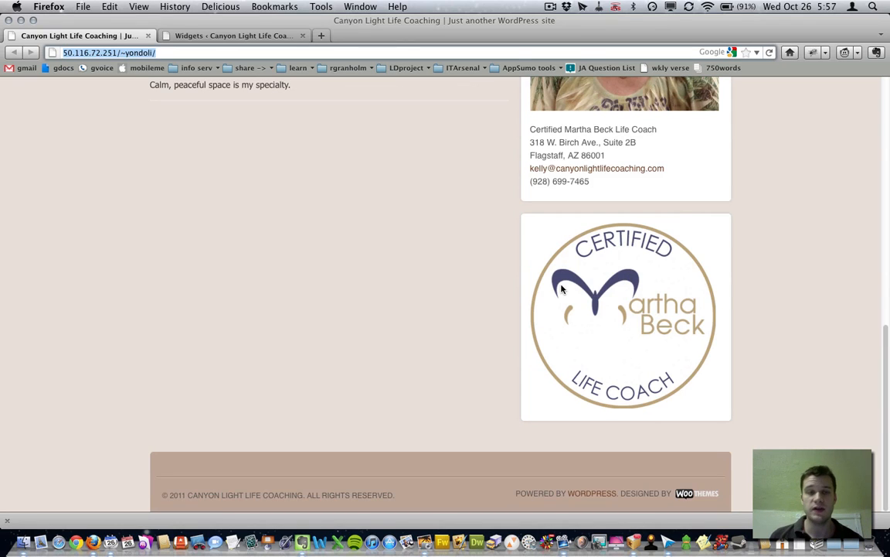
pyautogui.scroll(5, 505, 255)
pyautogui.click(231, 36)
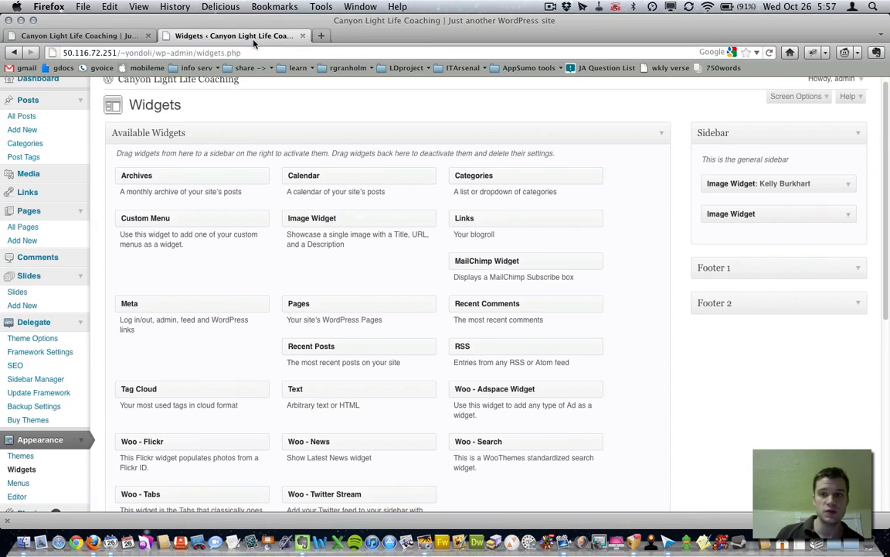
pyautogui.click(849, 186)
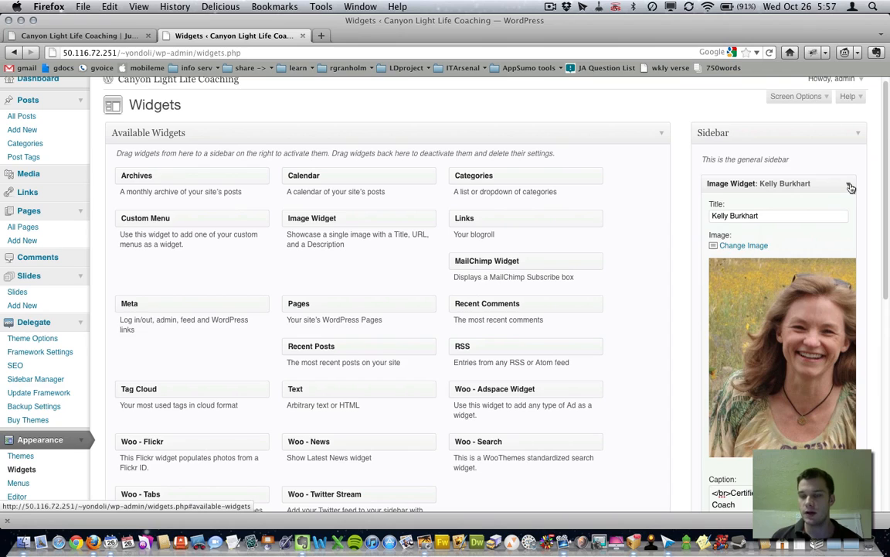
pyautogui.click(850, 187)
pyautogui.click(847, 216)
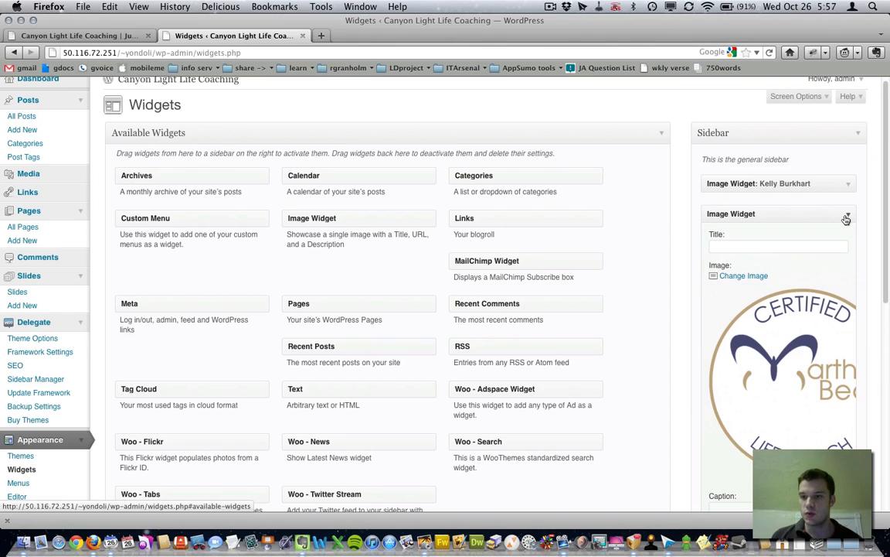
pyautogui.click(846, 219)
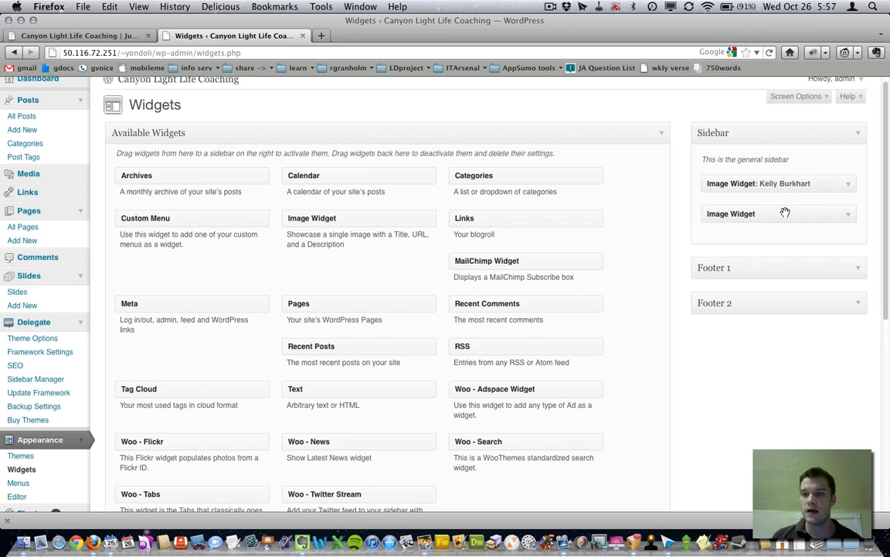
# - Move the untitled Image Widget to the first place in the Sidebar area and reload the live home page to check the order
pyautogui.moveTo(785, 213); pyautogui.dragTo(783, 176)
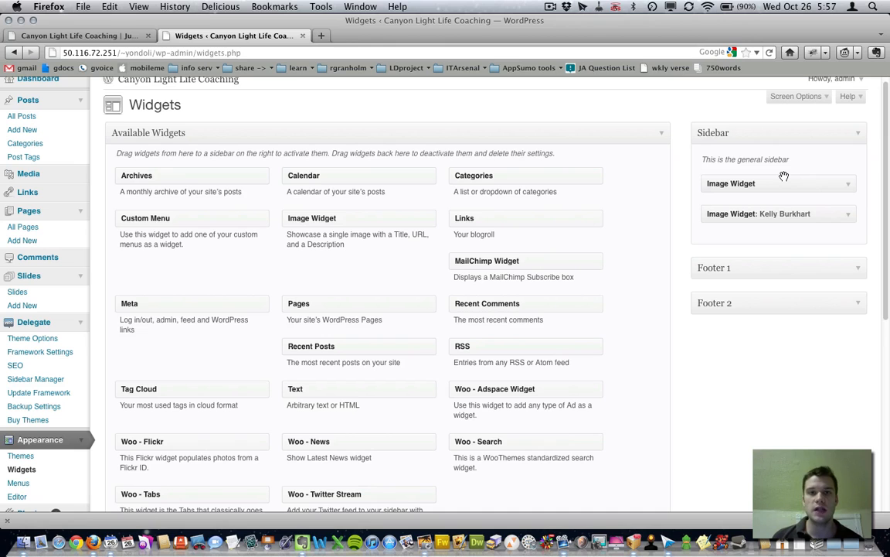
pyautogui.click(58, 36)
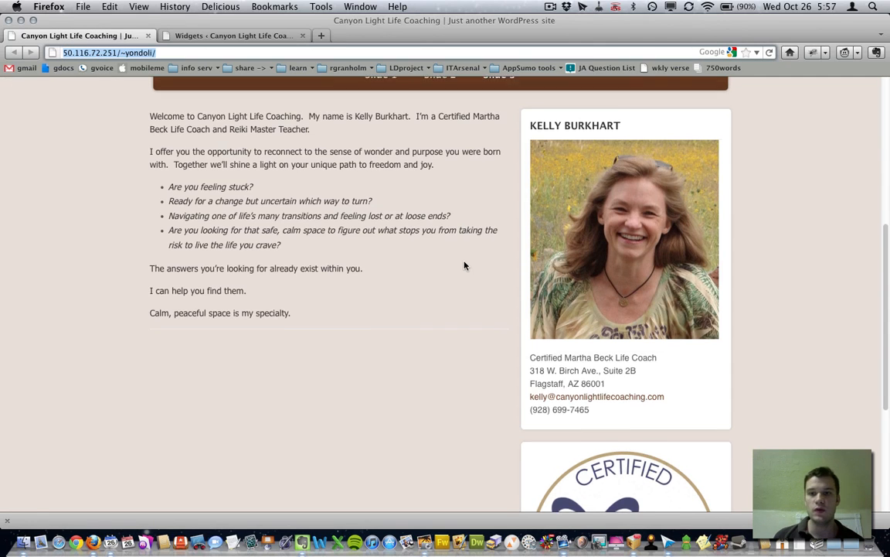
pyautogui.press('super+r')
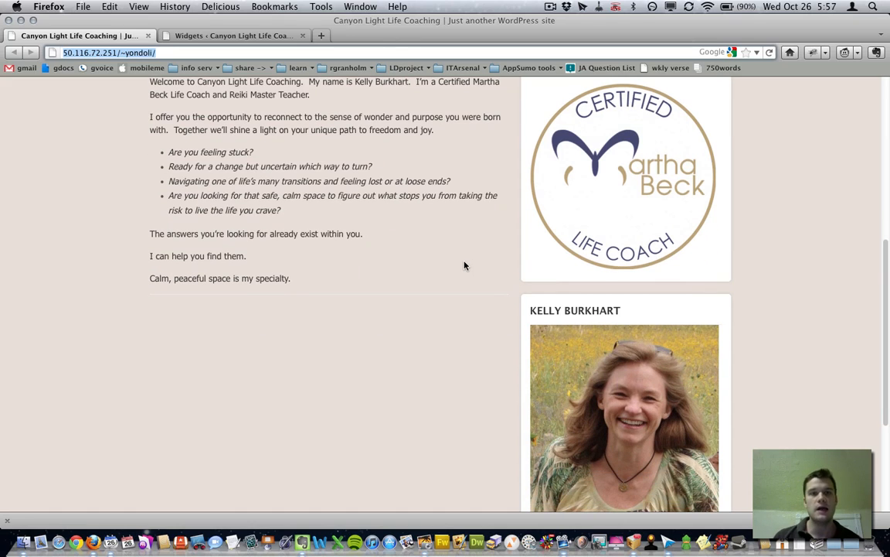
# - Back on the Widgets page, add the Archives widget to the Sidebar area below the two Image Widgets
pyautogui.click(263, 34)
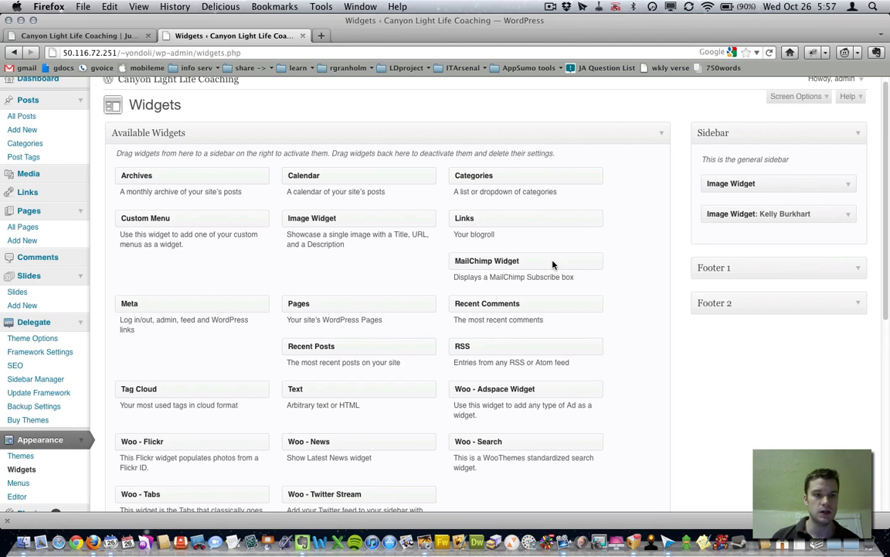
pyautogui.scroll(-1, 481, 336)
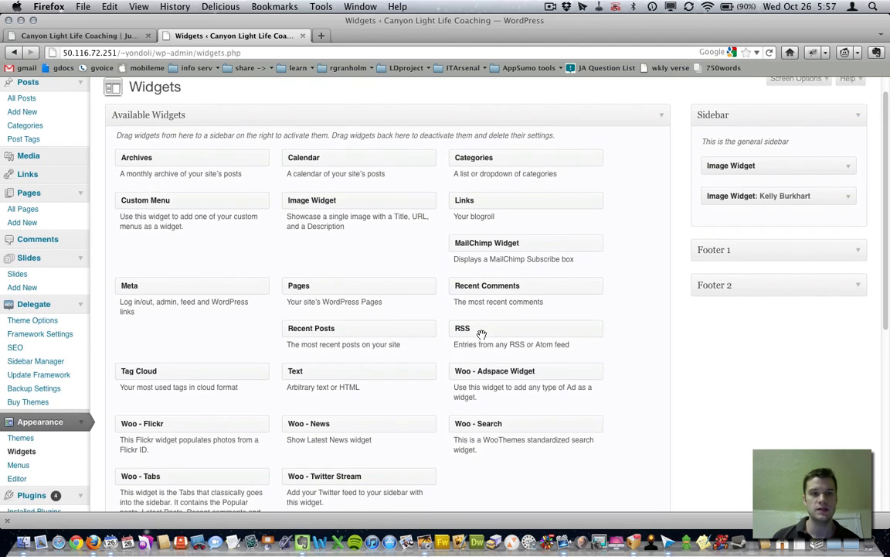
pyautogui.scroll(-1, 481, 334)
pyautogui.scroll(-6, 480, 336)
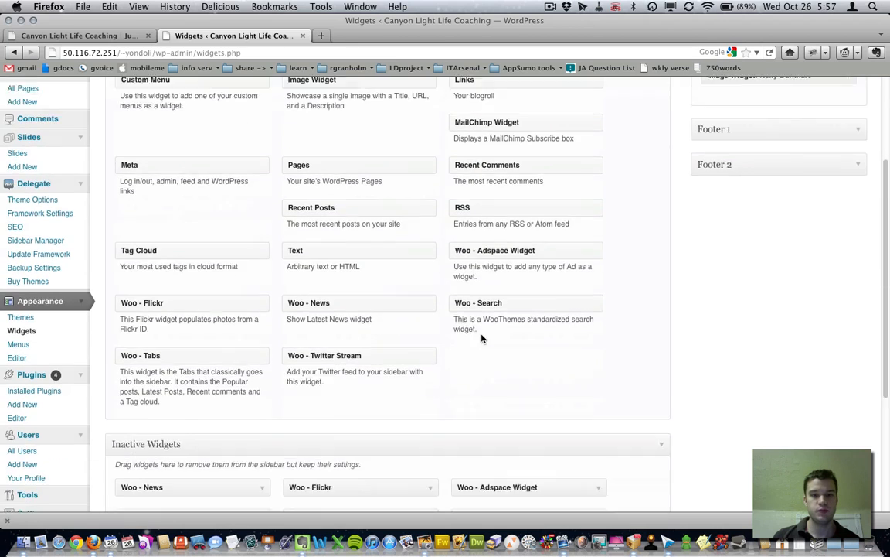
pyautogui.scroll(4, 480, 337)
pyautogui.scroll(4, 481, 334)
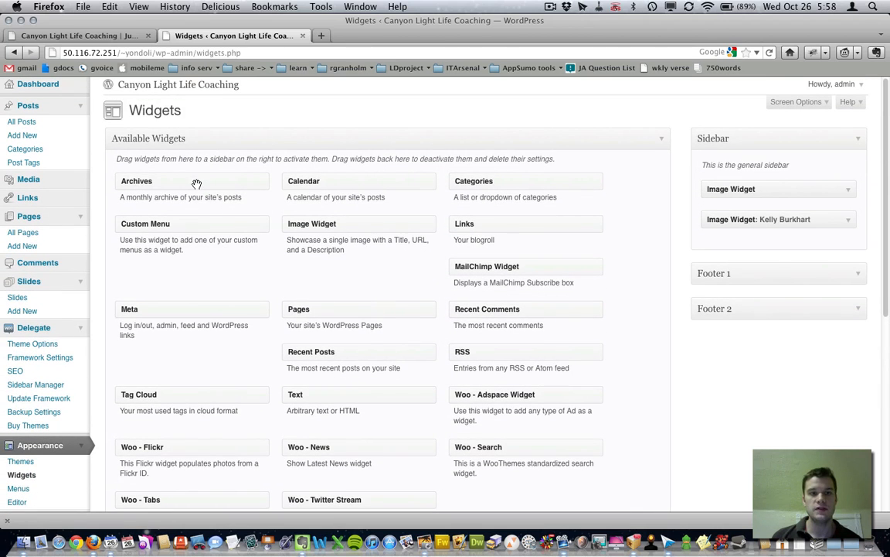
pyautogui.moveTo(205, 183); pyautogui.dragTo(775, 252)
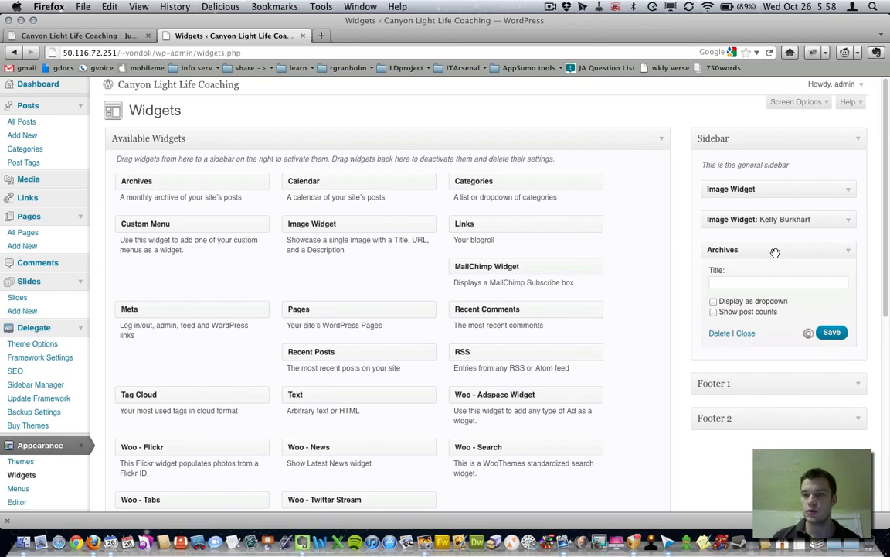
# - Title the Archives widget "Old Posts", enable Show post counts and save the widget
pyautogui.click(805, 282)
pyautogui.write('Old Posts')
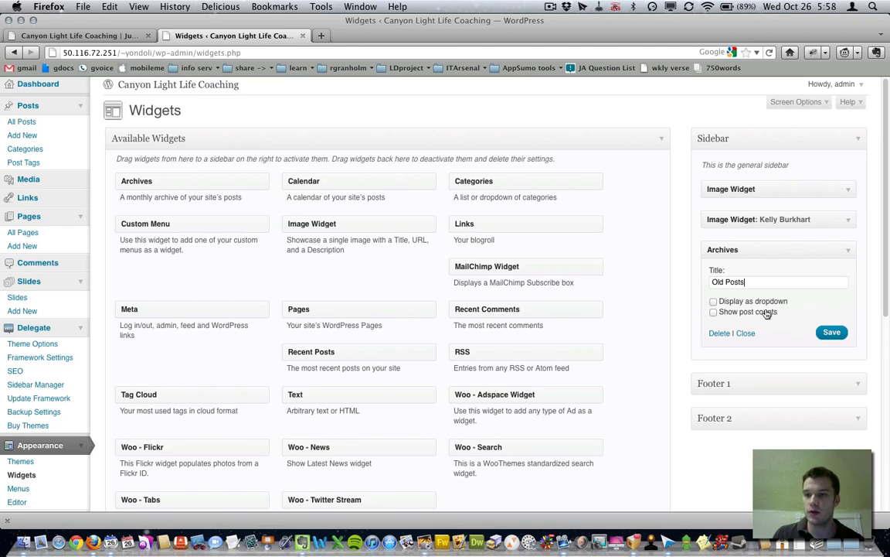
pyautogui.click(714, 312)
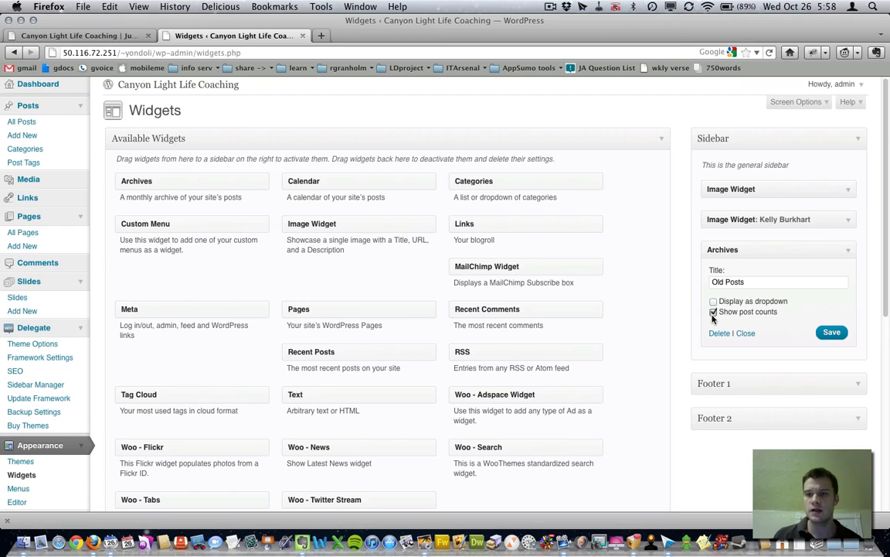
pyautogui.click(826, 338)
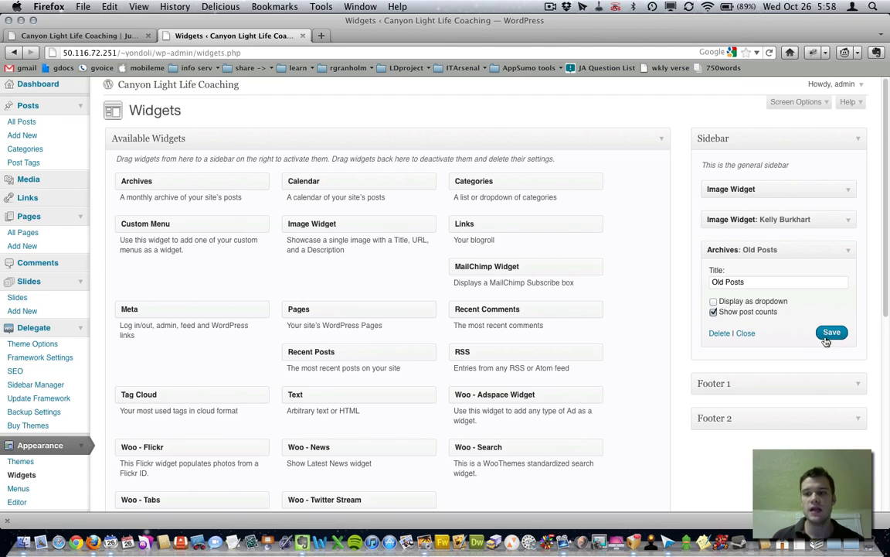
# - Reload the live home page, check the Old Posts block in its sidebar and return to the Widgets page
pyautogui.click(122, 36)
pyautogui.scroll(-5, 266, 309)
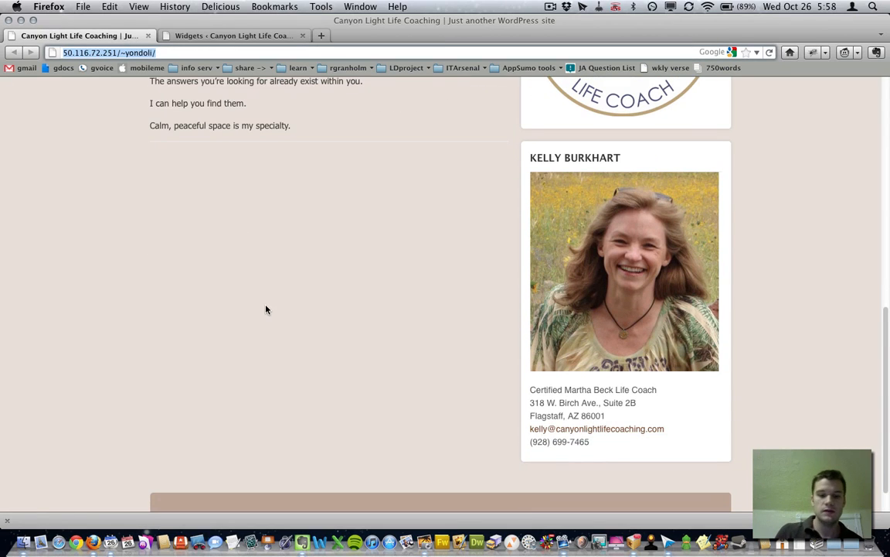
pyautogui.press('super+r')
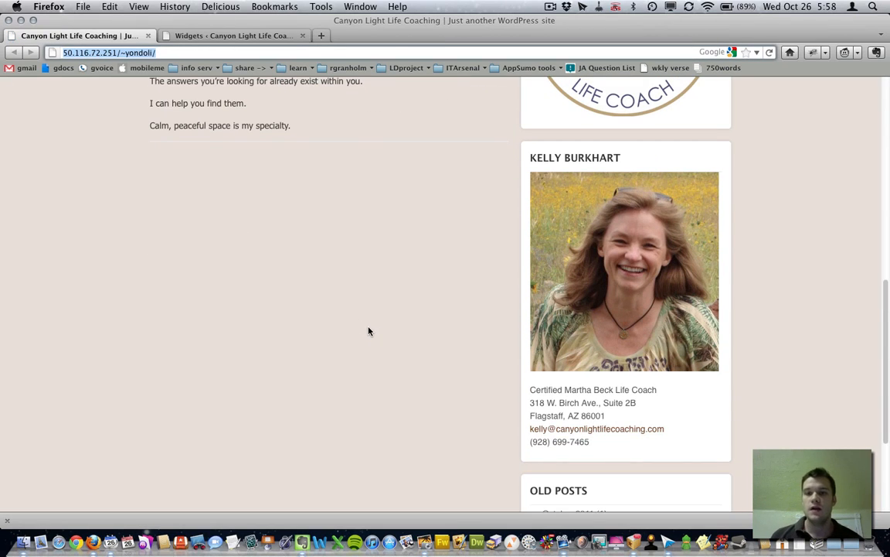
pyautogui.scroll(-5, 369, 330)
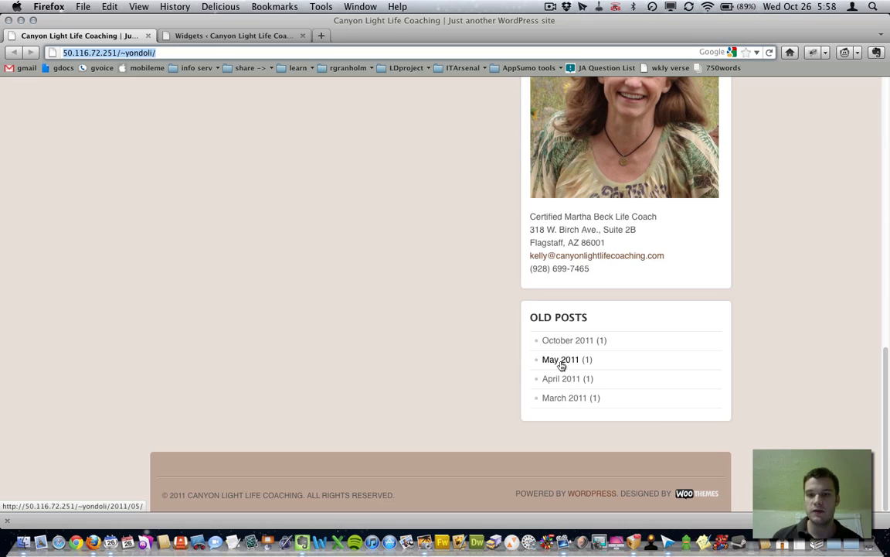
pyautogui.click(246, 36)
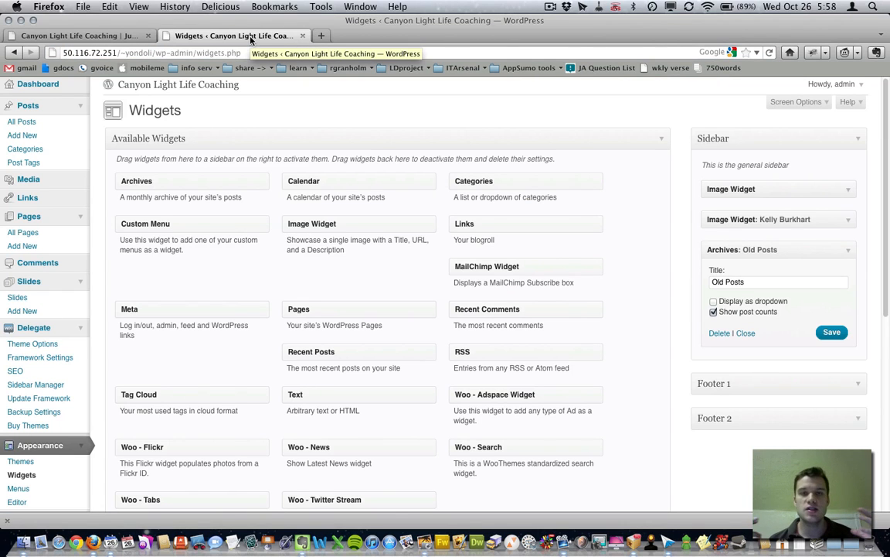